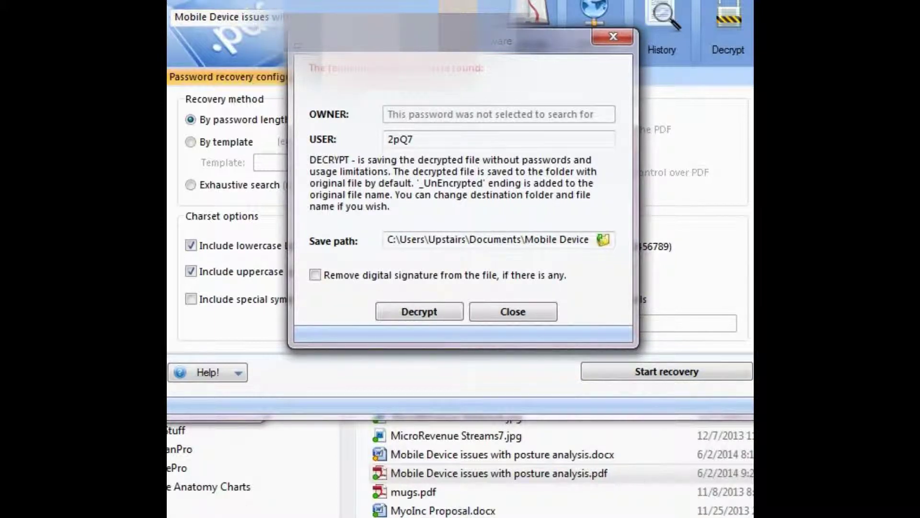
{"action": "scroll", "coordinate": [504, 467], "scroll_direction": "down", "scroll_amount": 1}
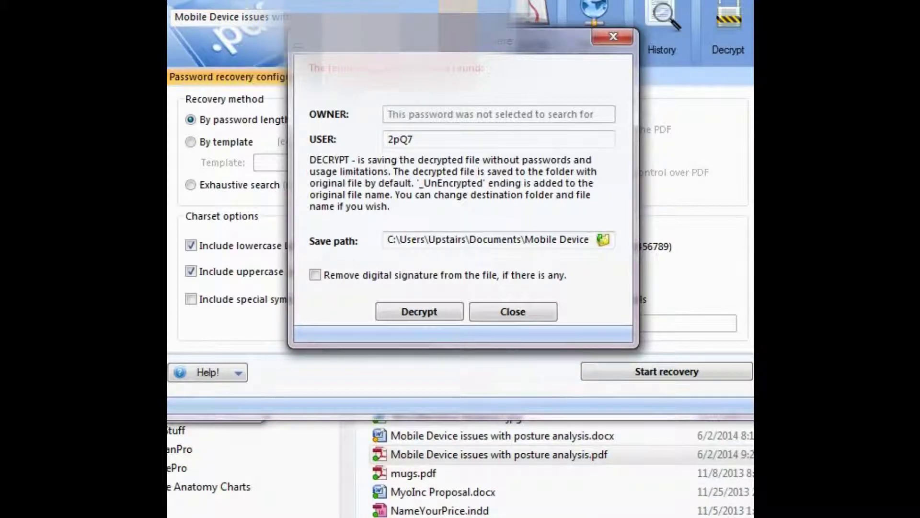